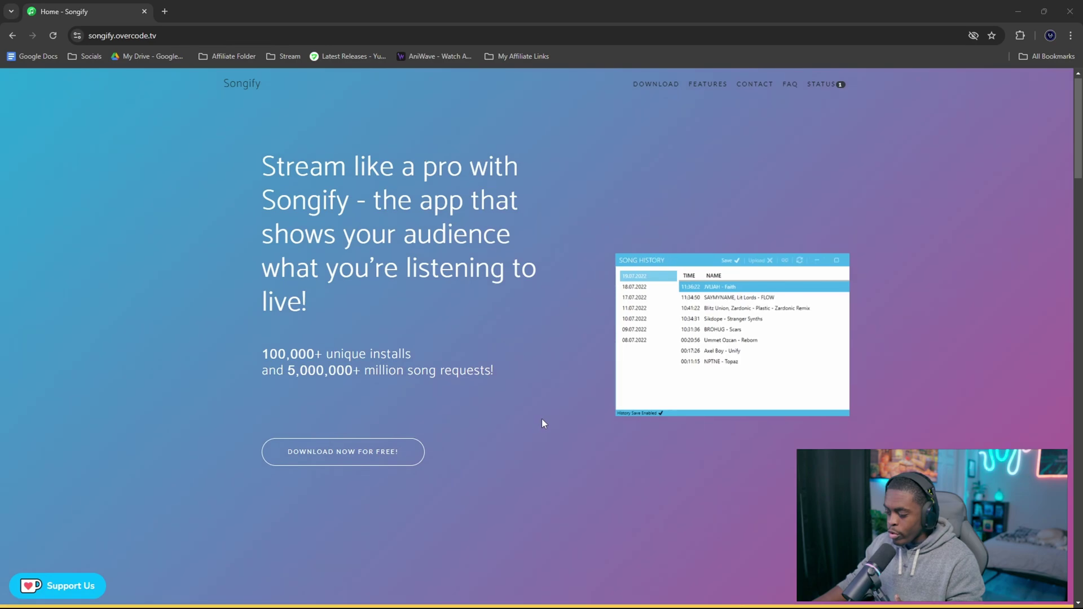
- Download Songify.zip from the v1.6.6.0 GitHub release assets and open it
scroll(641, 409, "down", 8)
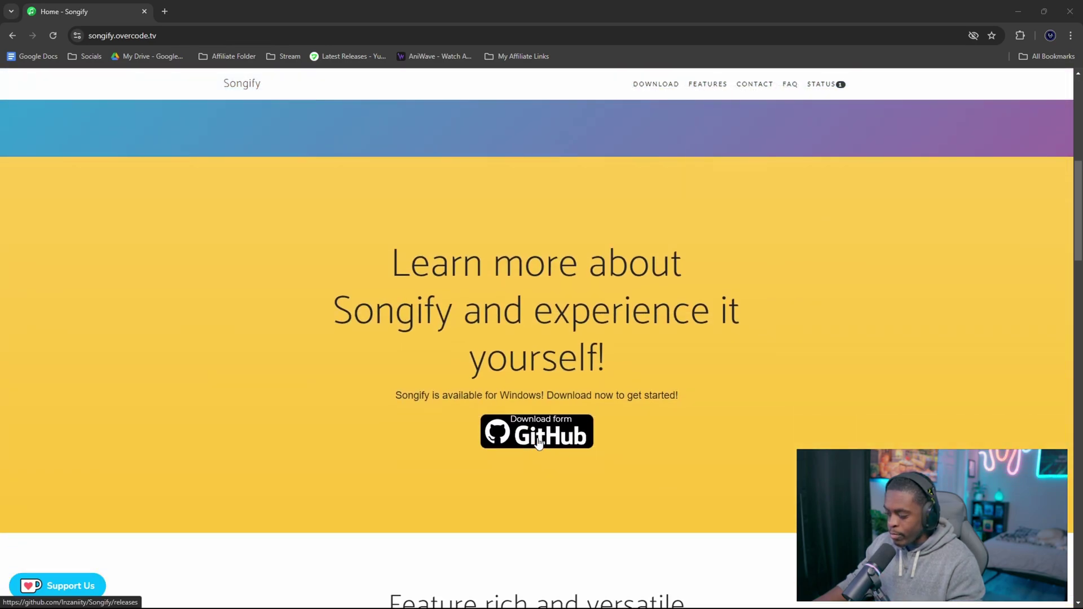
left_click(518, 440)
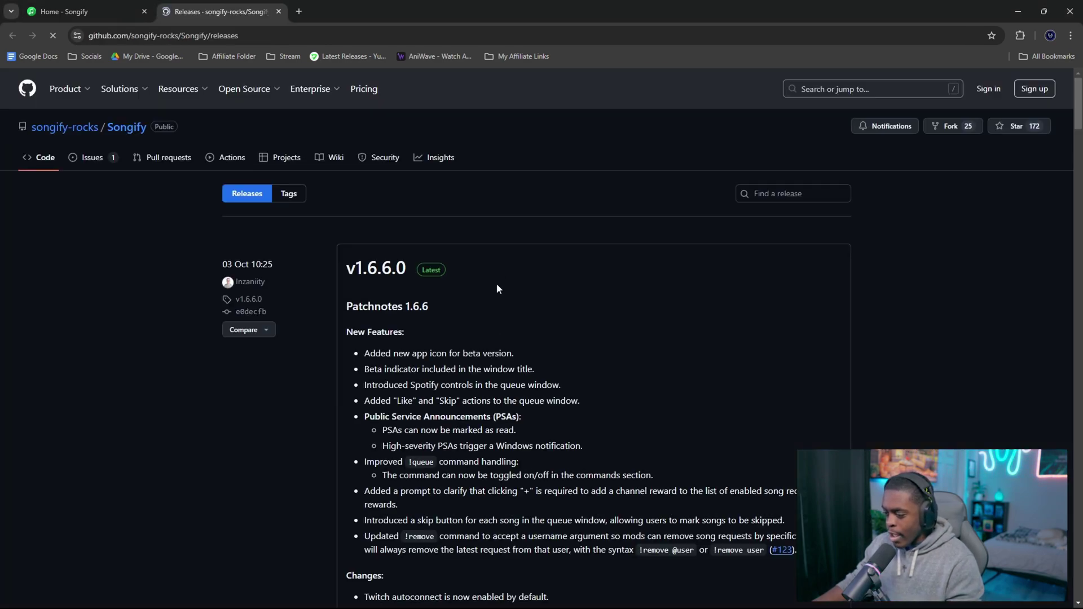
scroll(515, 254, "down", 9)
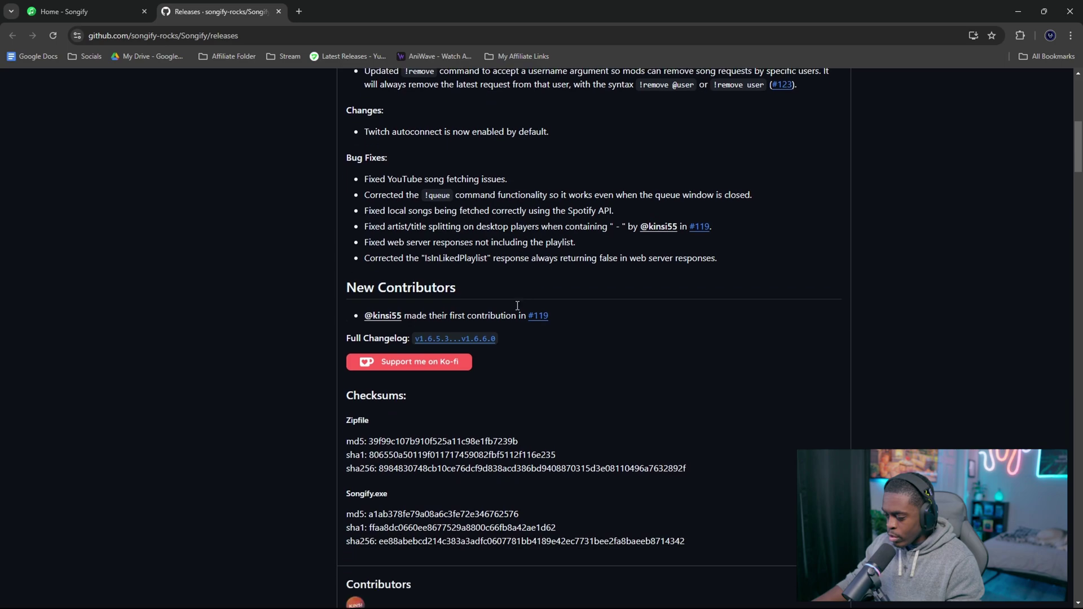
scroll(361, 259, "down", 5)
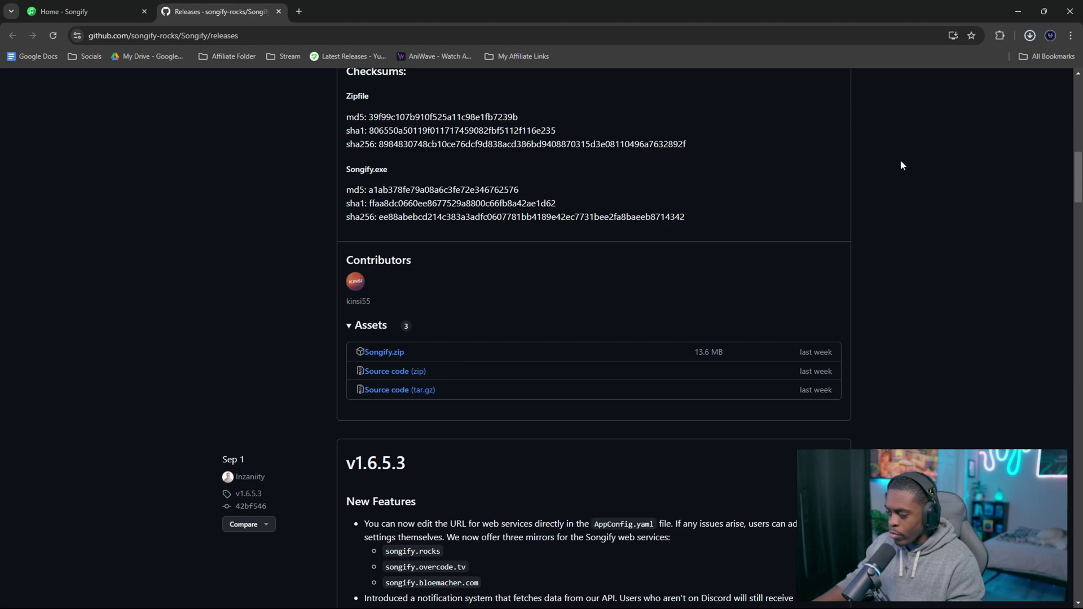
left_click(1028, 37)
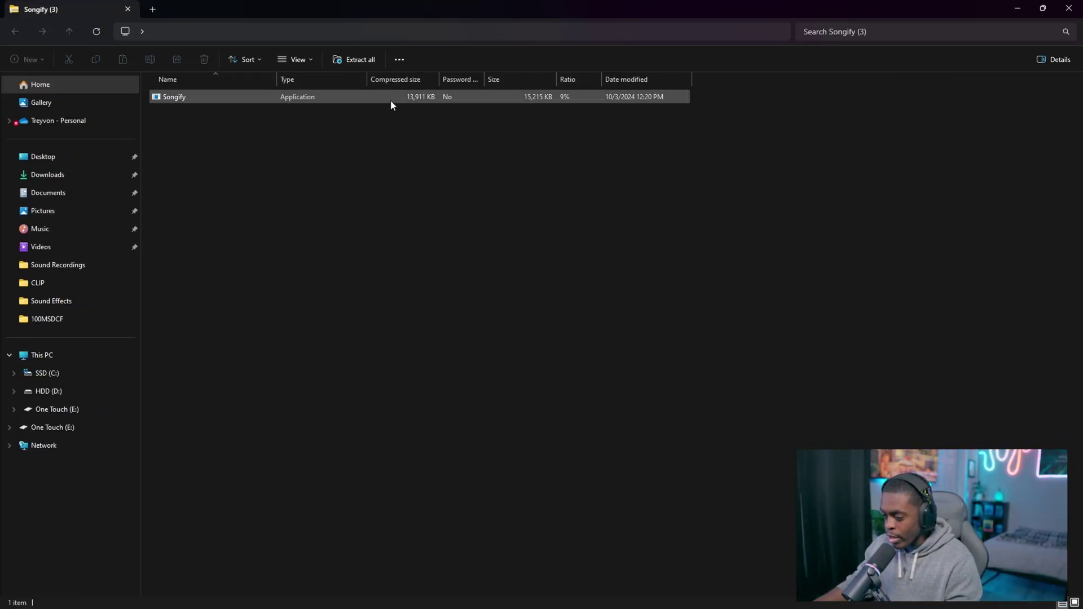
- Run Songify from the zip and allow it past the SmartScreen warning
double_click(344, 97)
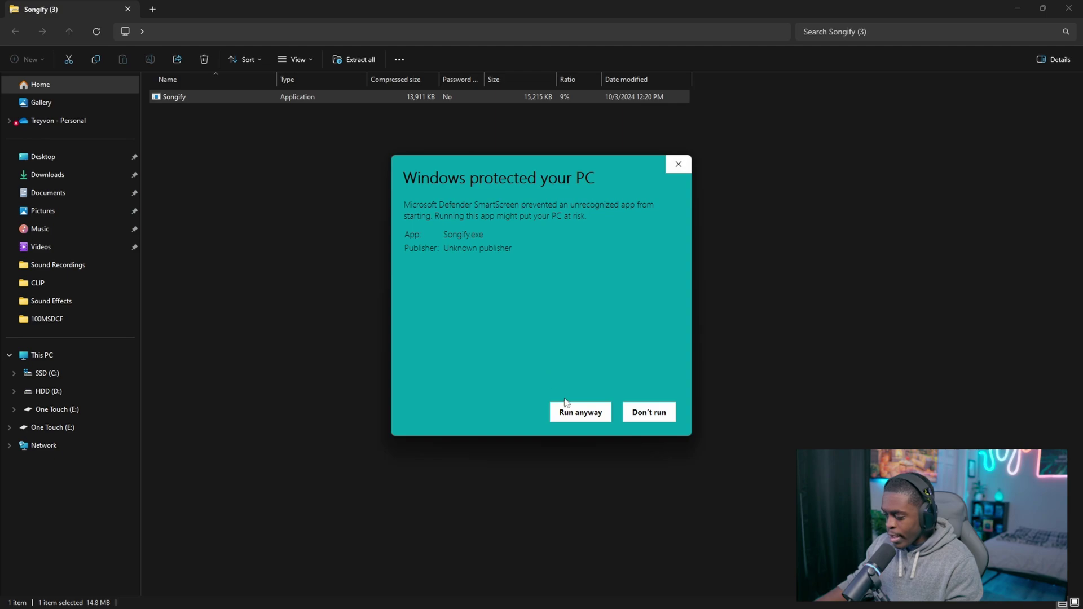
left_click(575, 413)
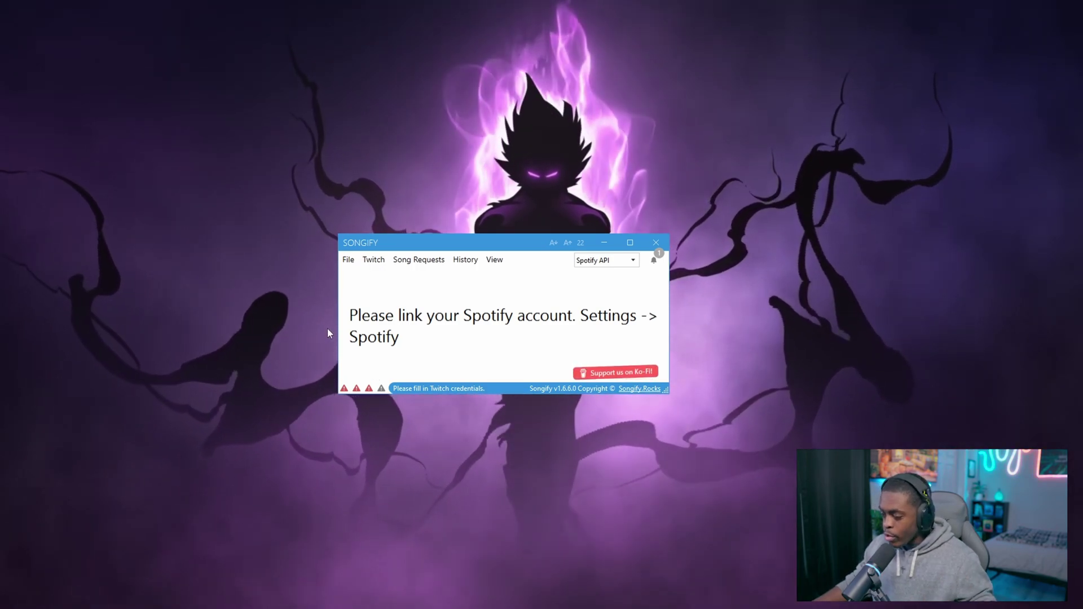
- In Songify's Twitch settings, log in with Twitch and use that account as the bot
left_click(347, 260)
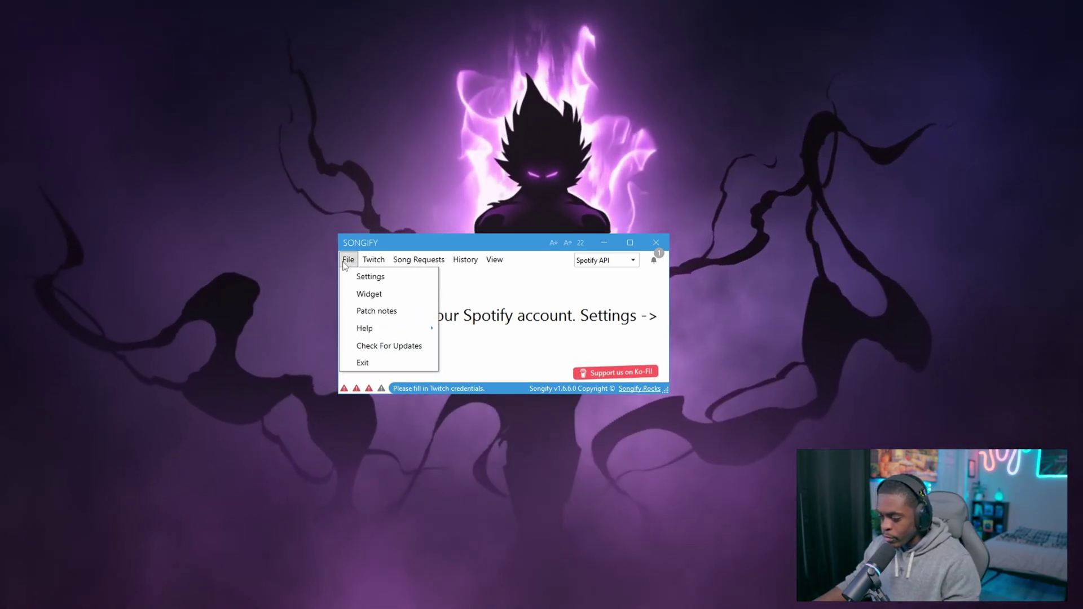
left_click(372, 278)
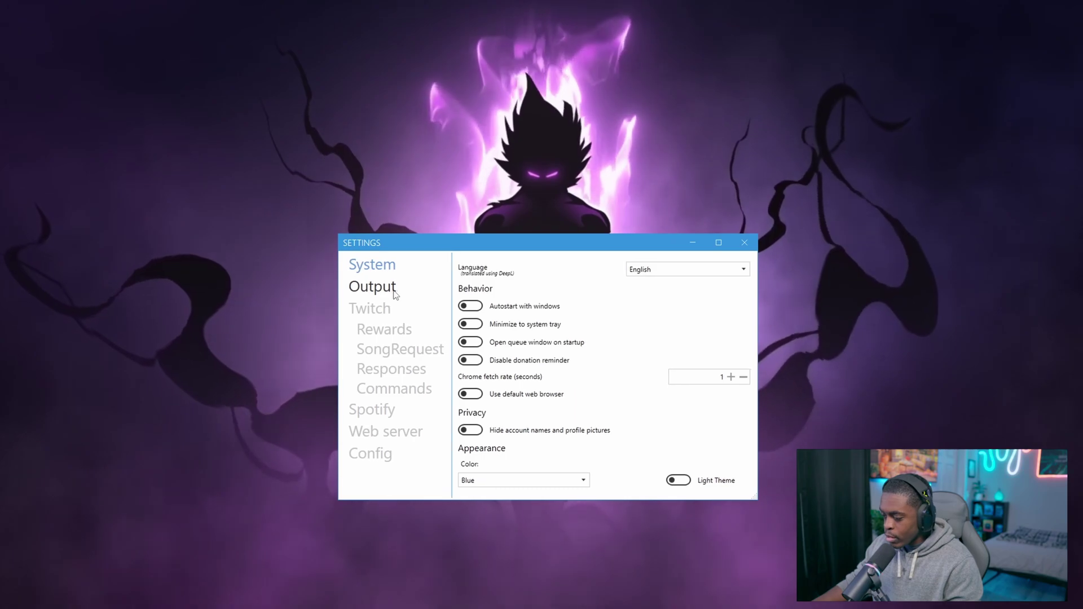
left_click(384, 288)
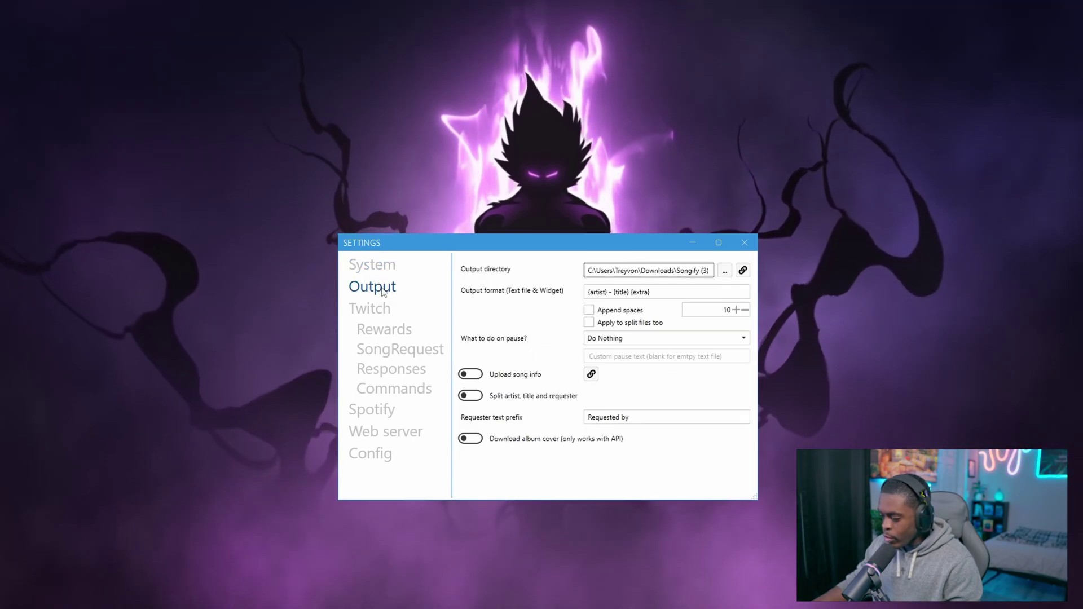
left_click(383, 312)
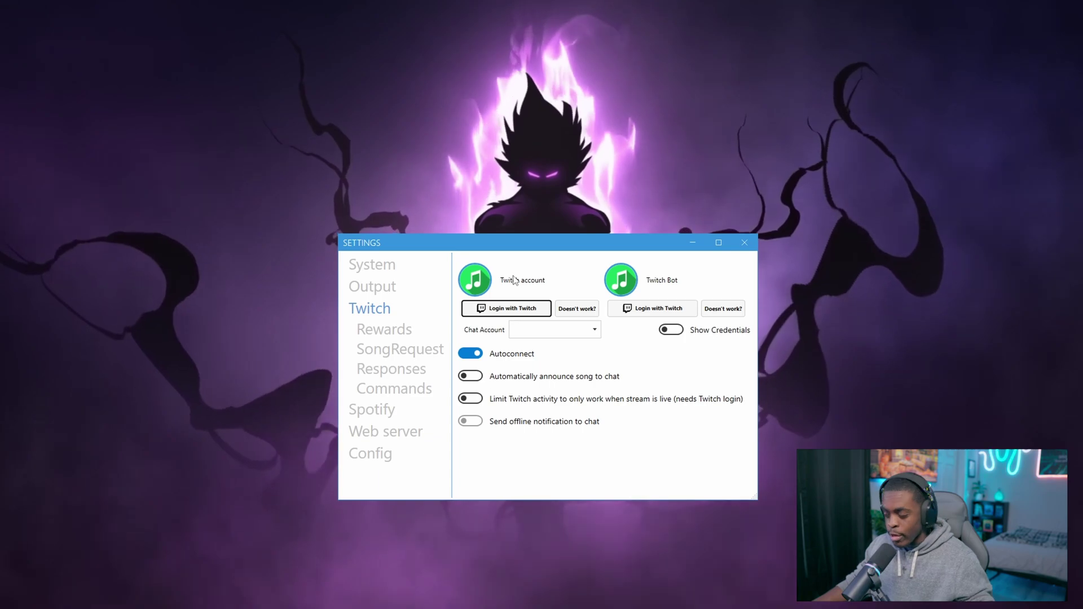
left_click(509, 309)
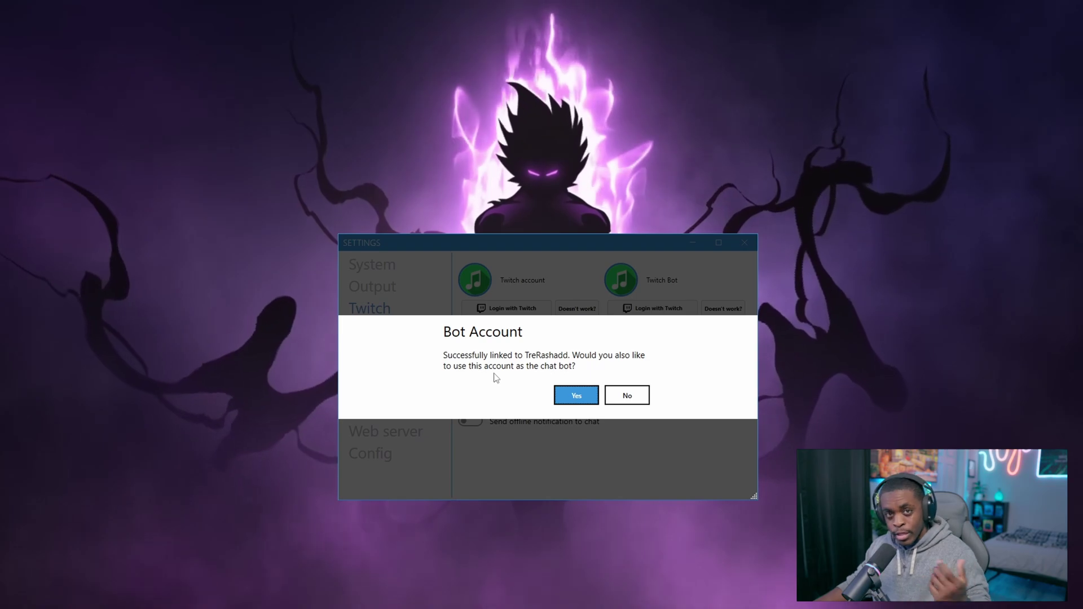
left_click(566, 396)
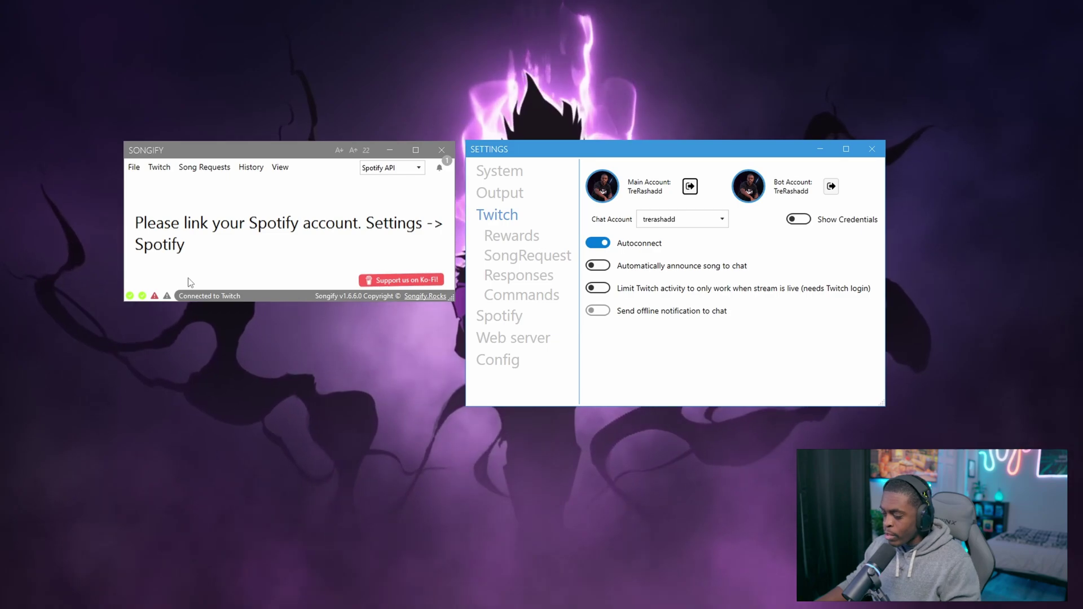
- Link the Spotify account in Songify, then open the FAQ on using your own app ID
left_click(505, 316)
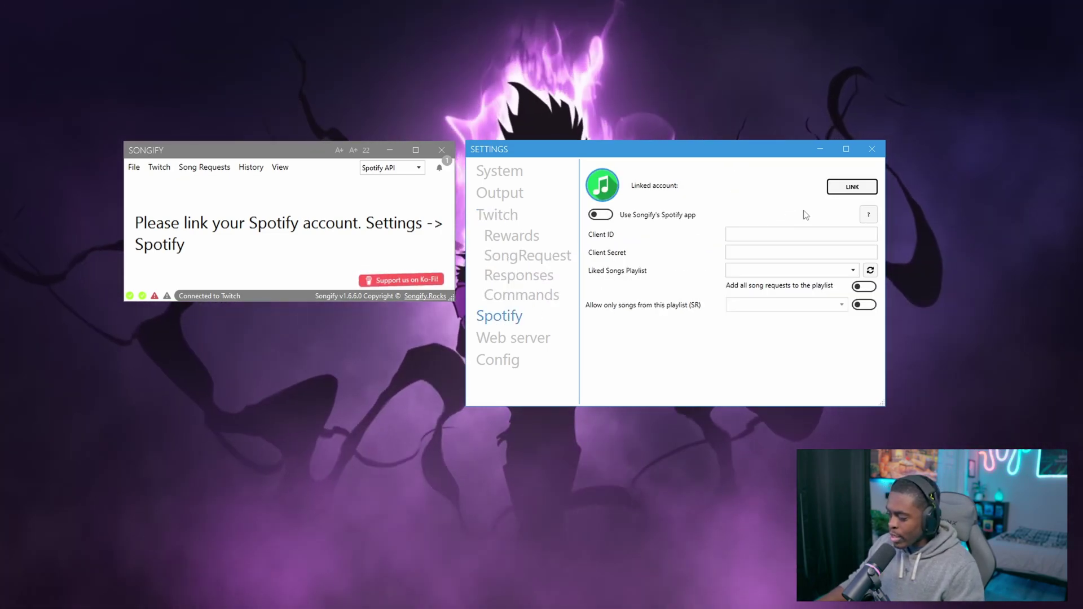
left_click(837, 192)
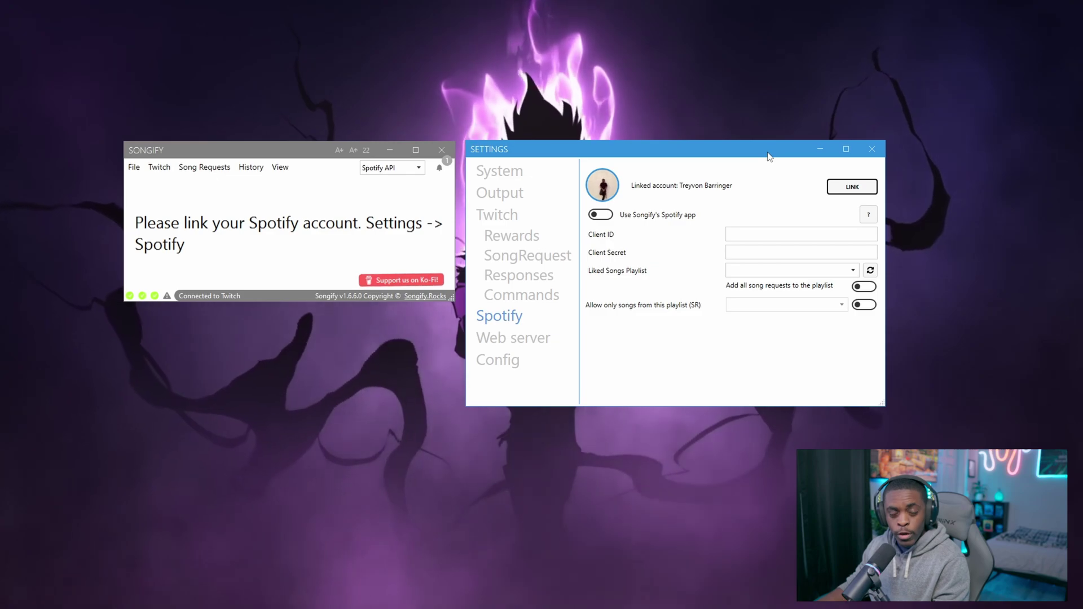
key("Tab")
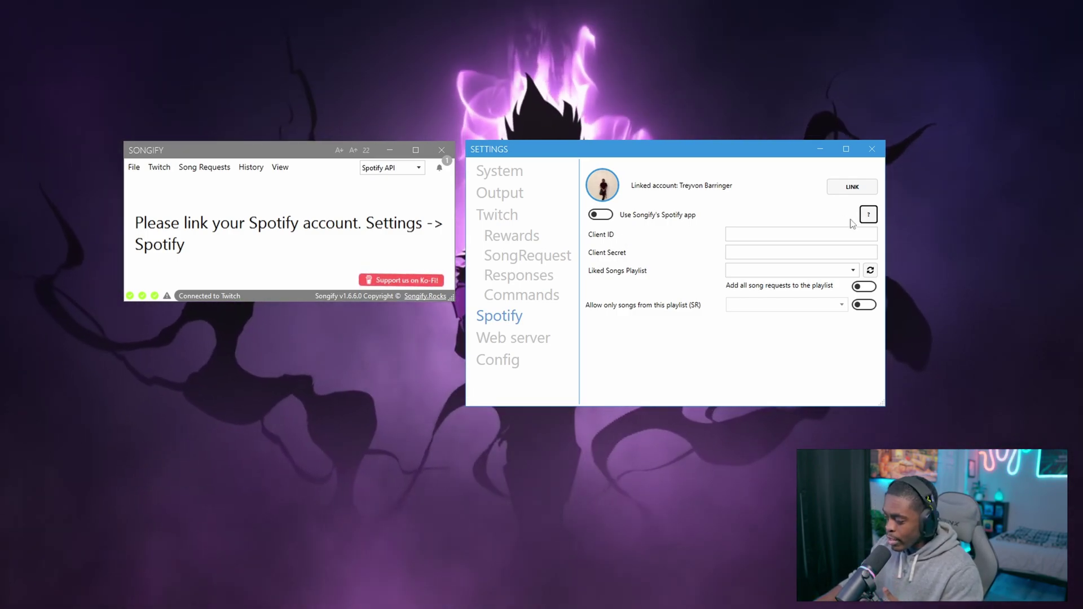
left_click(868, 215)
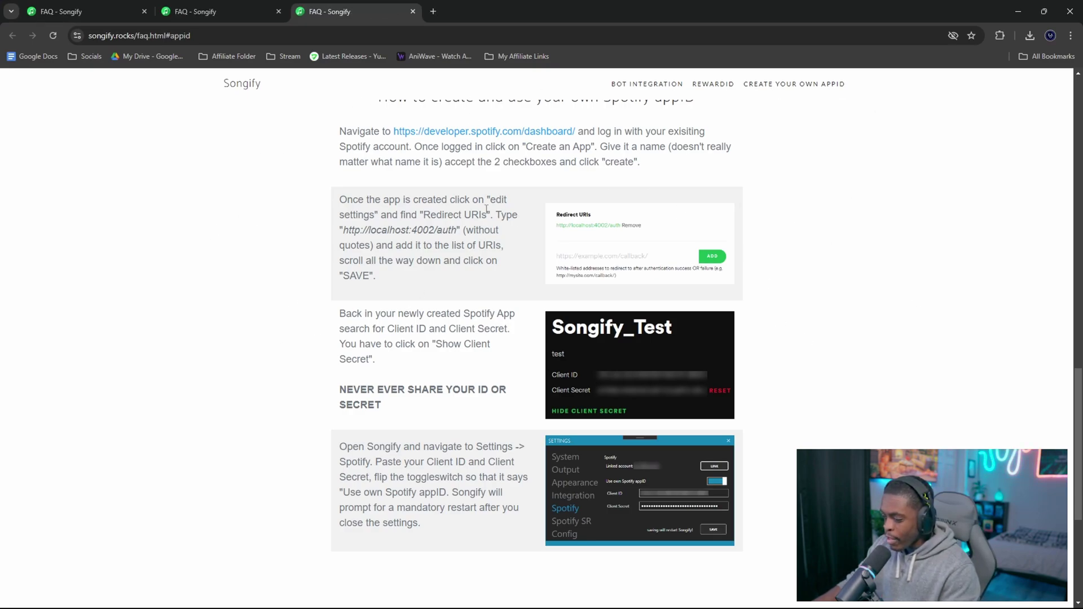
- Visit the developer.spotify.com dashboard from the FAQ link, then go back to Songify
left_click(456, 138)
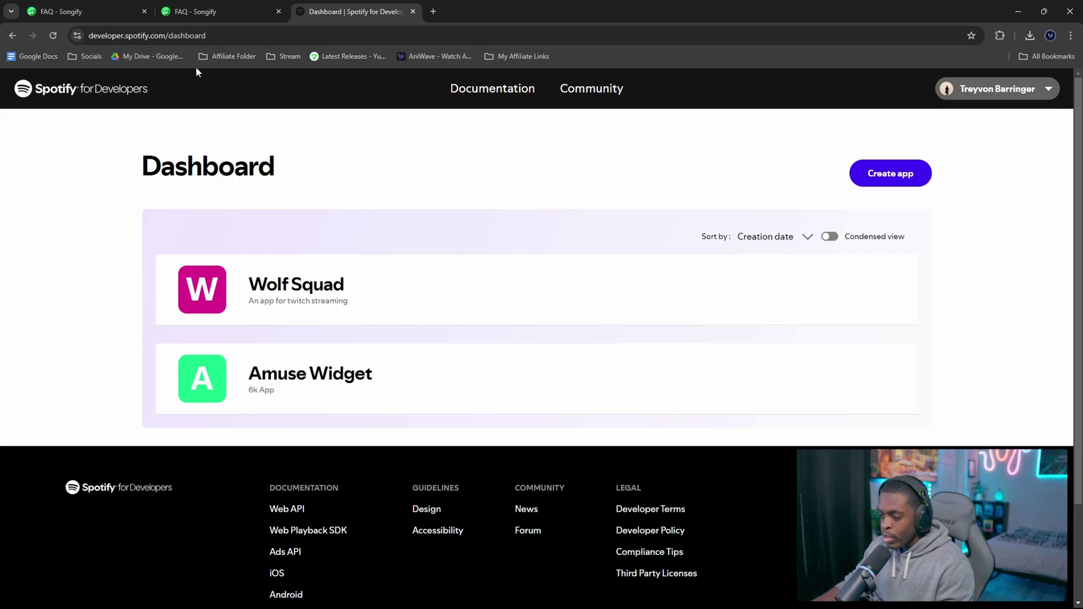
left_click(225, 13)
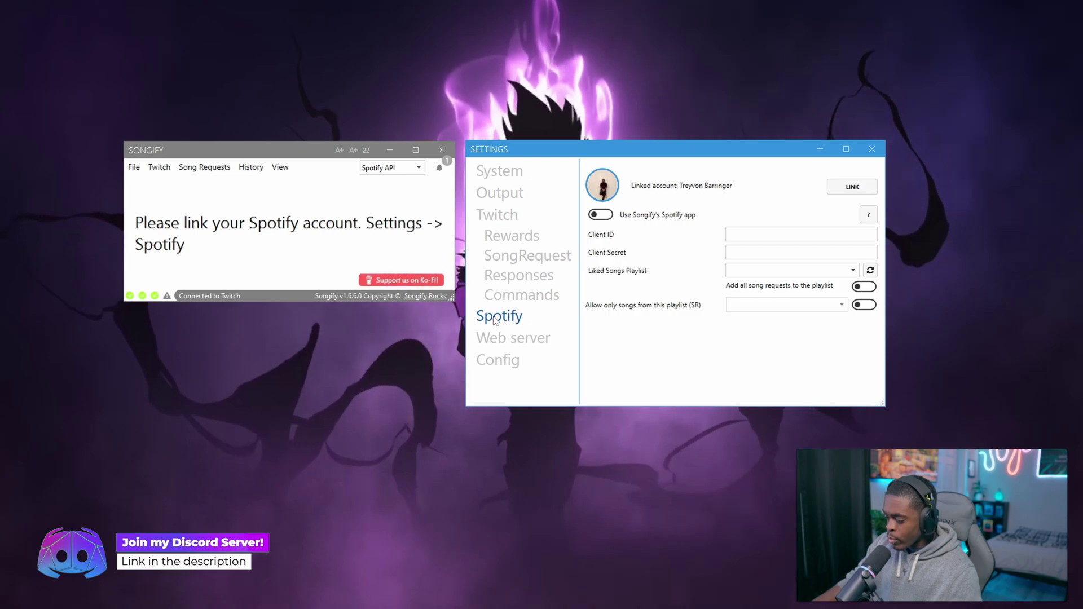
- Start Songify's local web server, then bring up the Twitch Creator Dashboard in Chrome
left_click(500, 338)
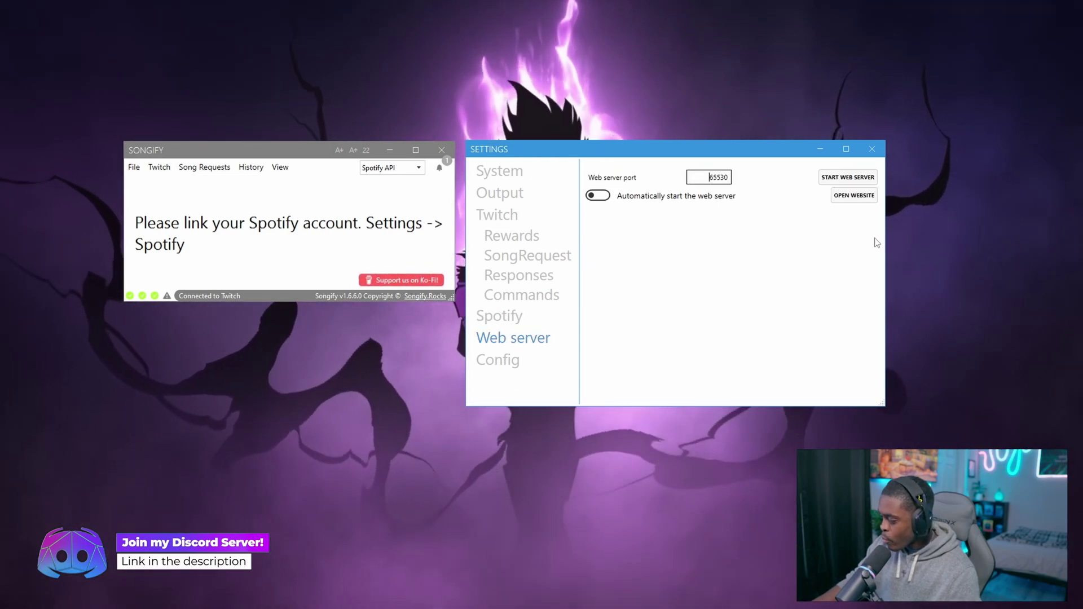
left_click(852, 178)
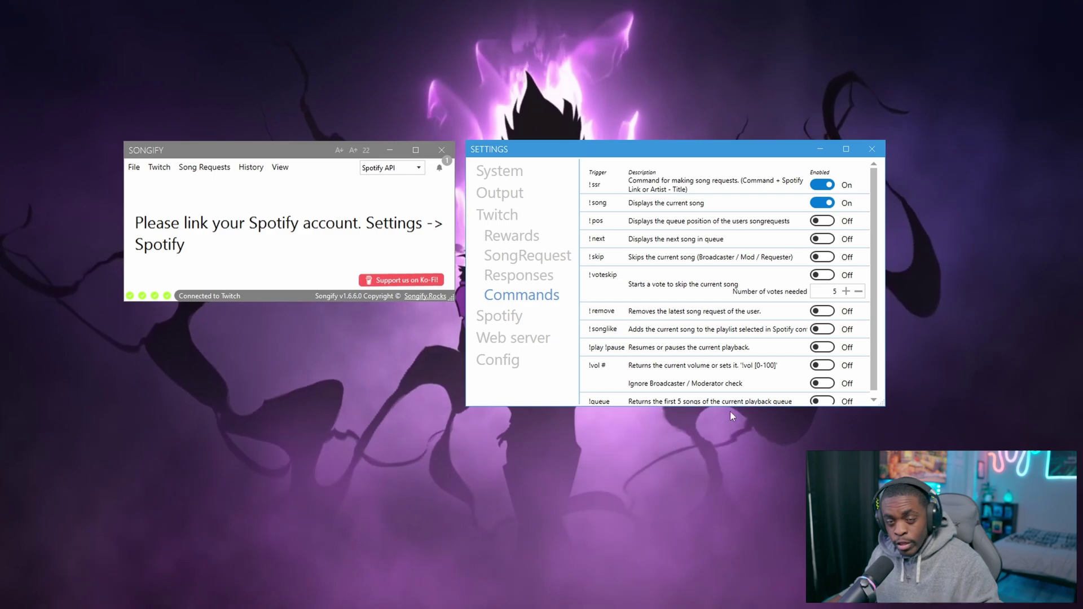
mouse_move(430, 604)
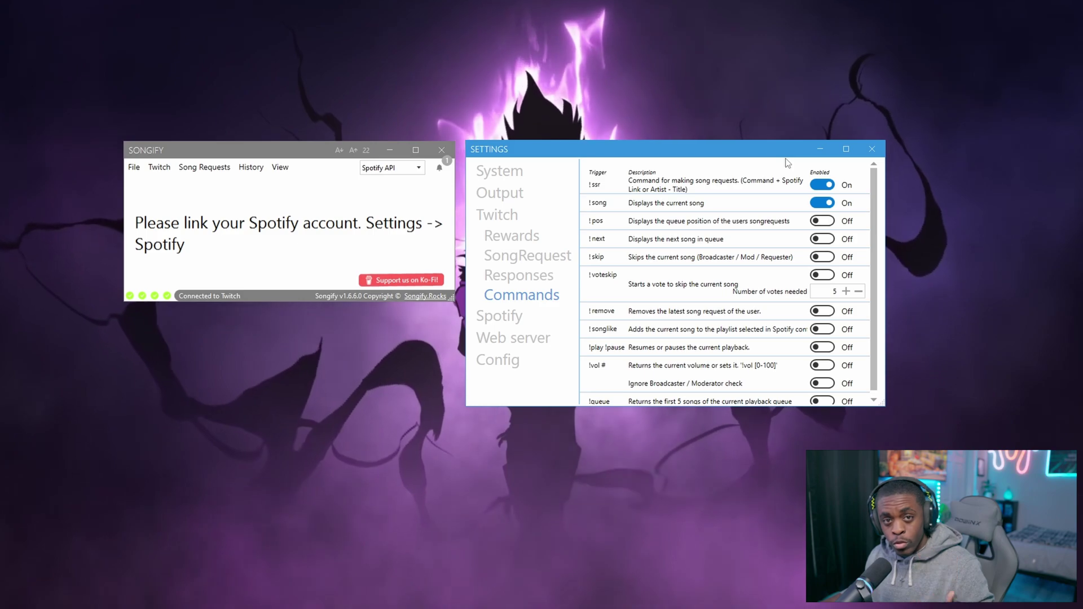
mouse_move(351, 560)
left_click(444, 597)
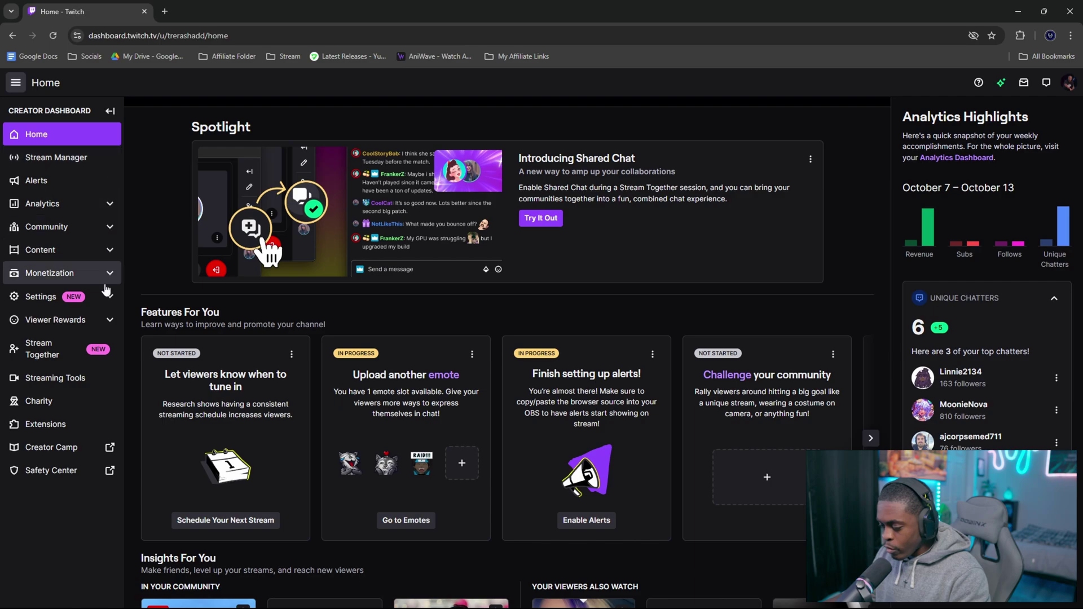
- Go to Viewer Rewards > Power-ups & Channel Points > Manage and add a custom reward
left_click(102, 320)
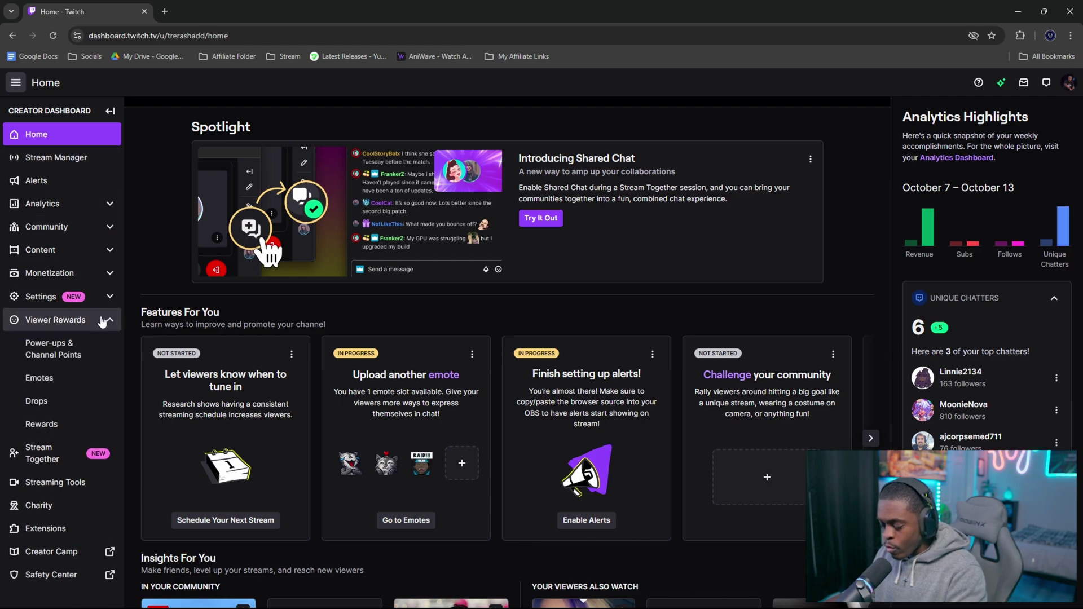
left_click(87, 354)
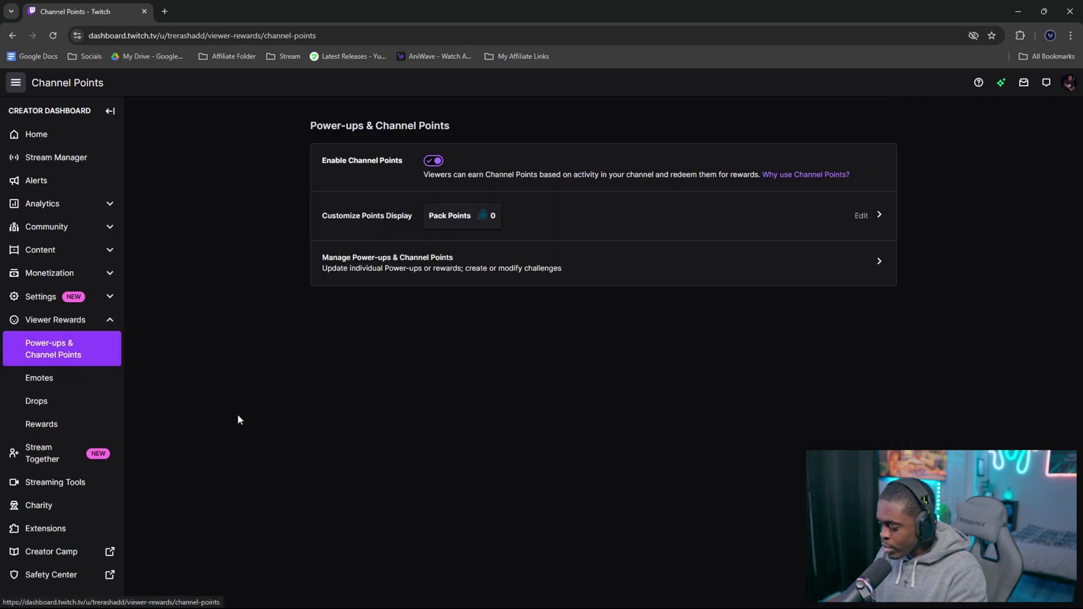
left_click(442, 275)
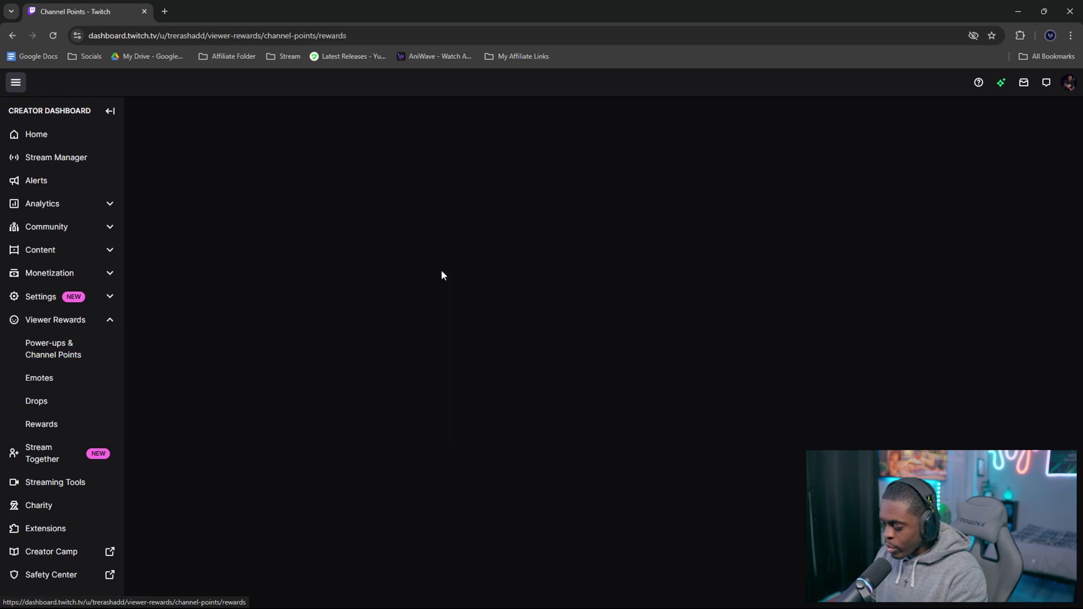
scroll(424, 237, "down", 10)
scroll(423, 242, "down", 3)
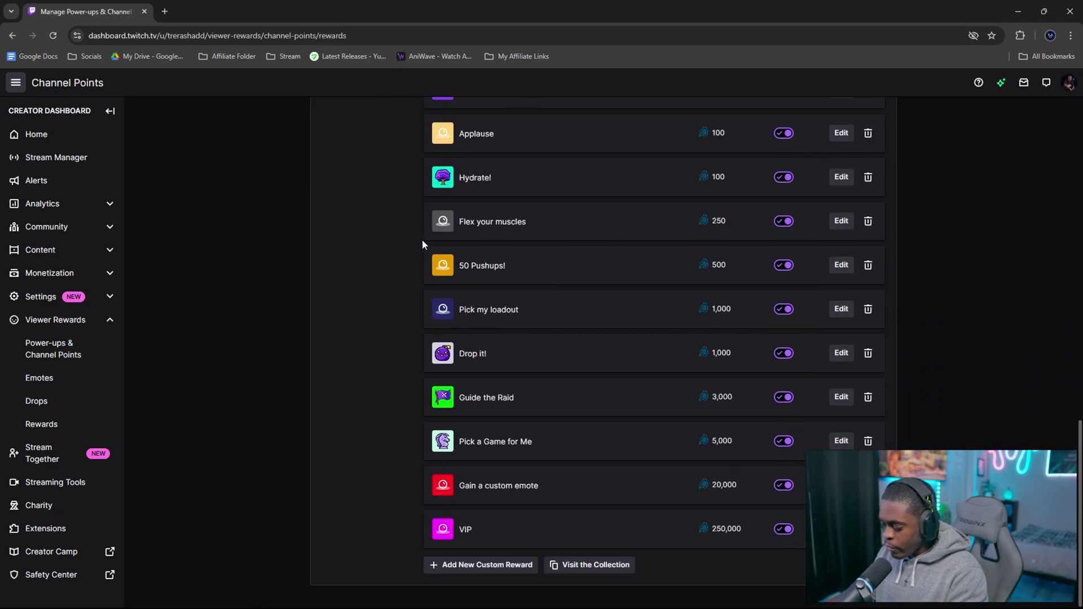
left_click(461, 567)
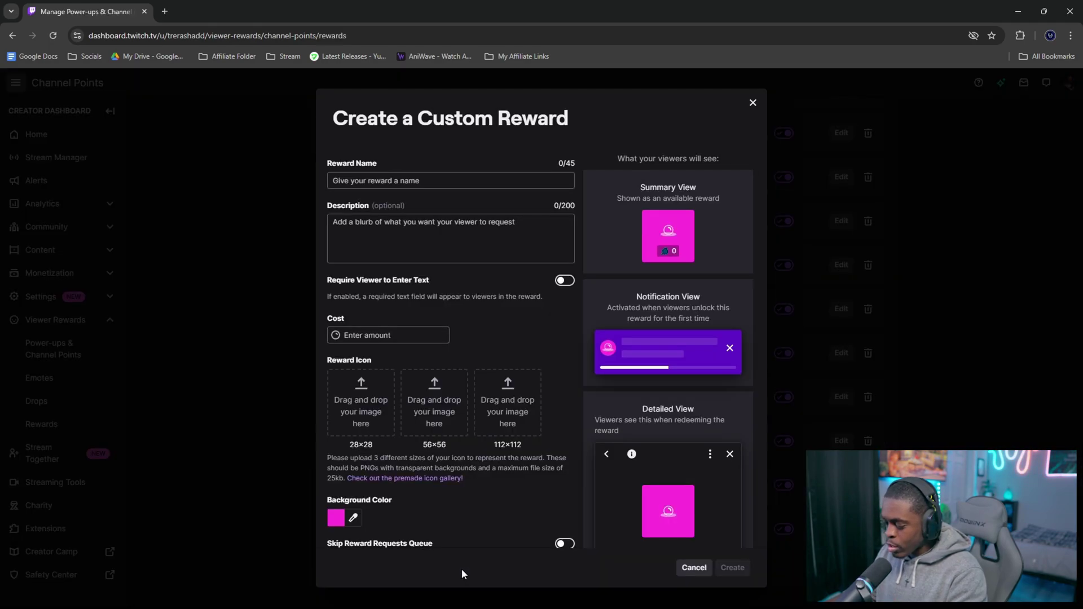
- Name the reward 'Song Requests', require viewer text, and set its cost to 50
left_click(503, 181)
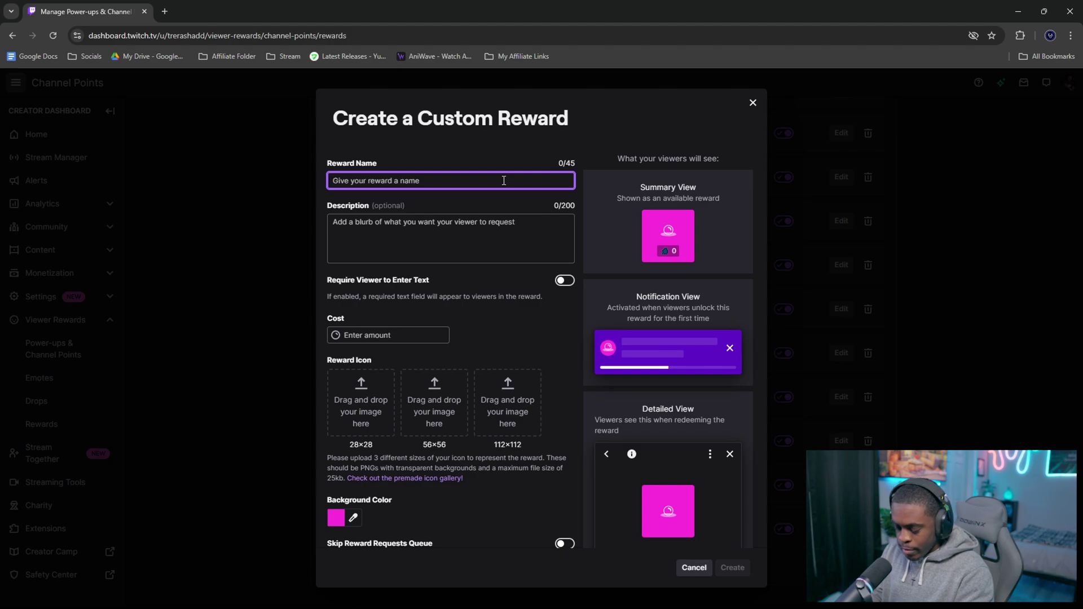
type("Song Requests")
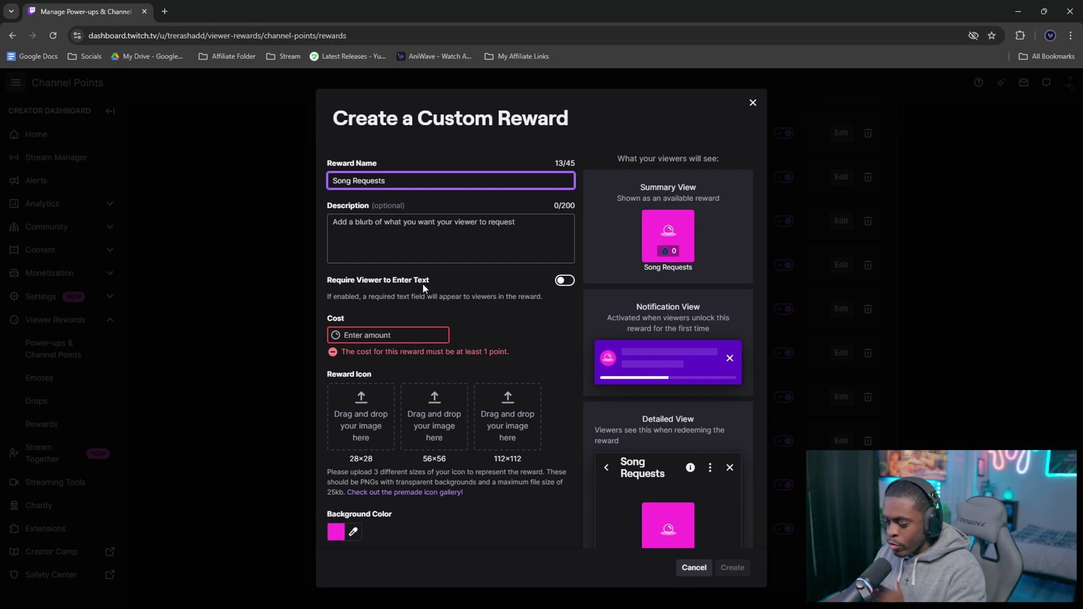
left_click(566, 281)
scroll(417, 313, "down", 1)
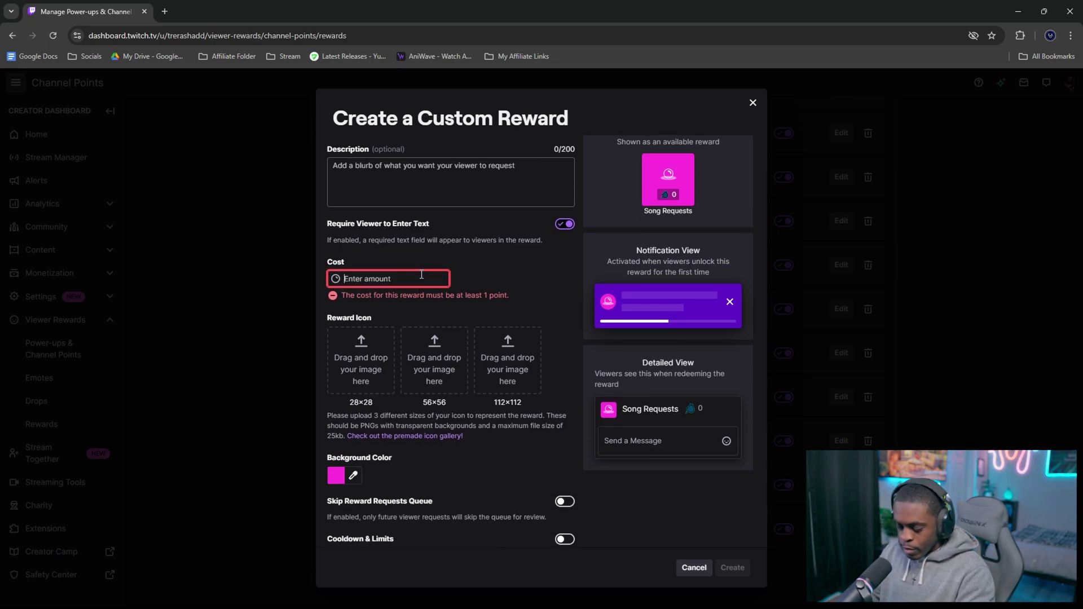
left_click(421, 275)
type("50")
left_click(489, 289)
- Set the reward's background colour to bright cyan
scroll(488, 289, "down", 3)
left_click(352, 296)
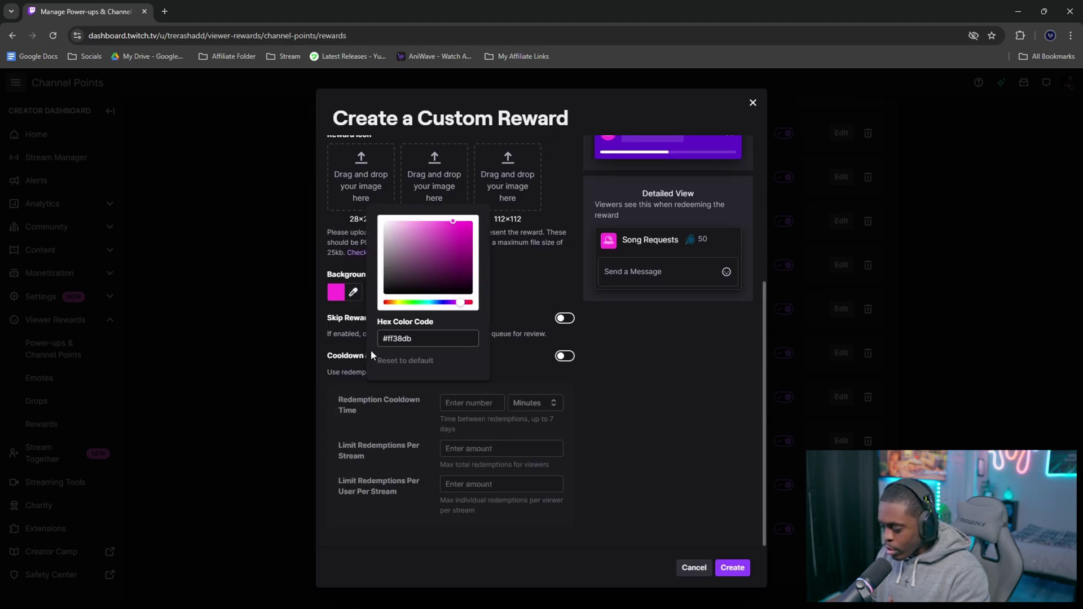
left_click(430, 303)
left_click_drag(441, 271, 477, 219)
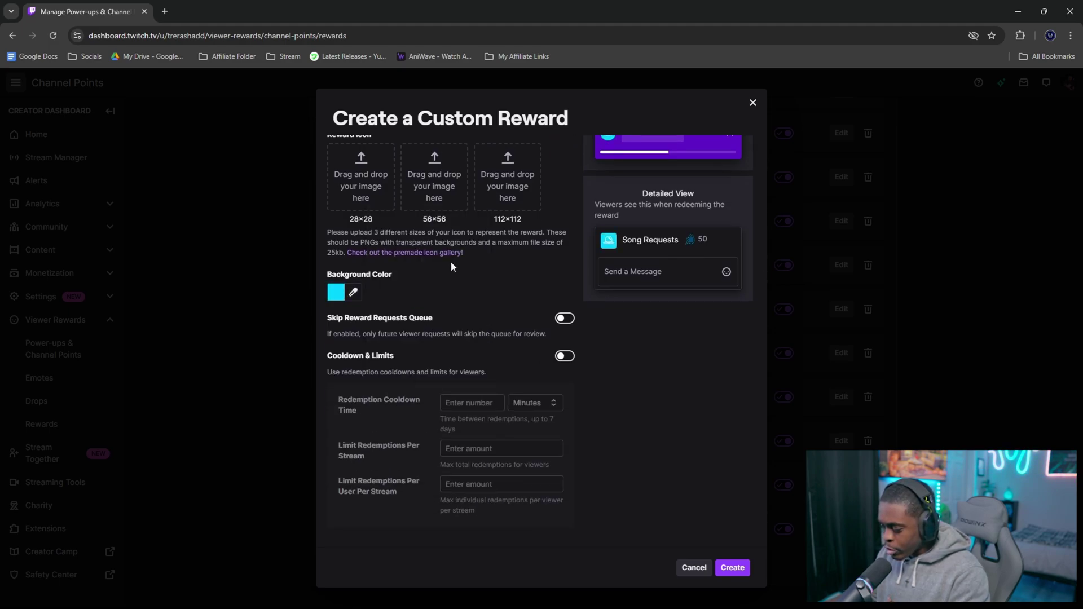
left_click(354, 298)
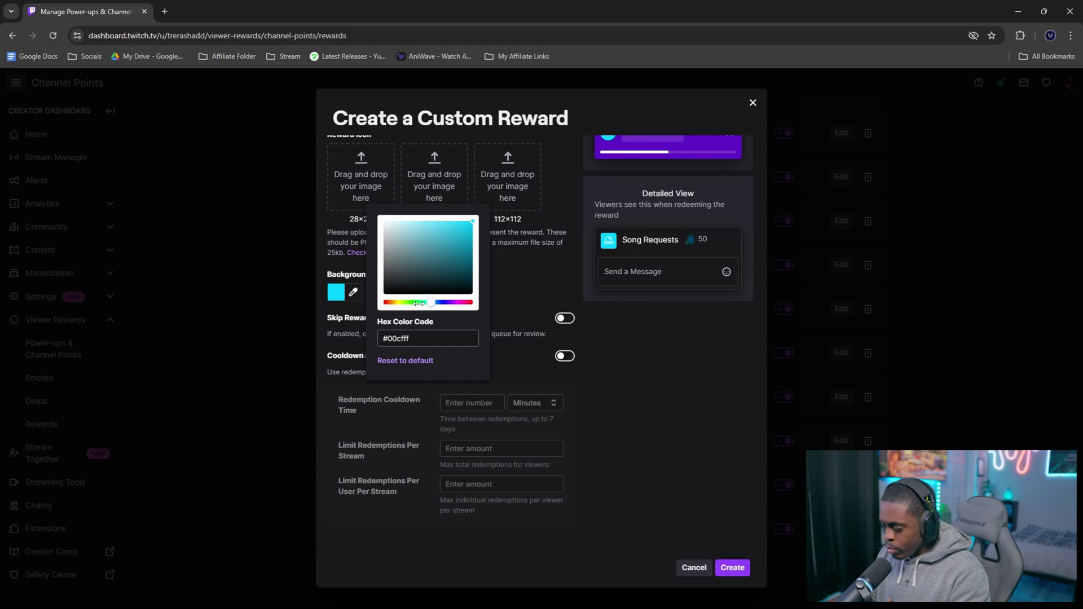
left_click_drag(430, 303, 428, 303)
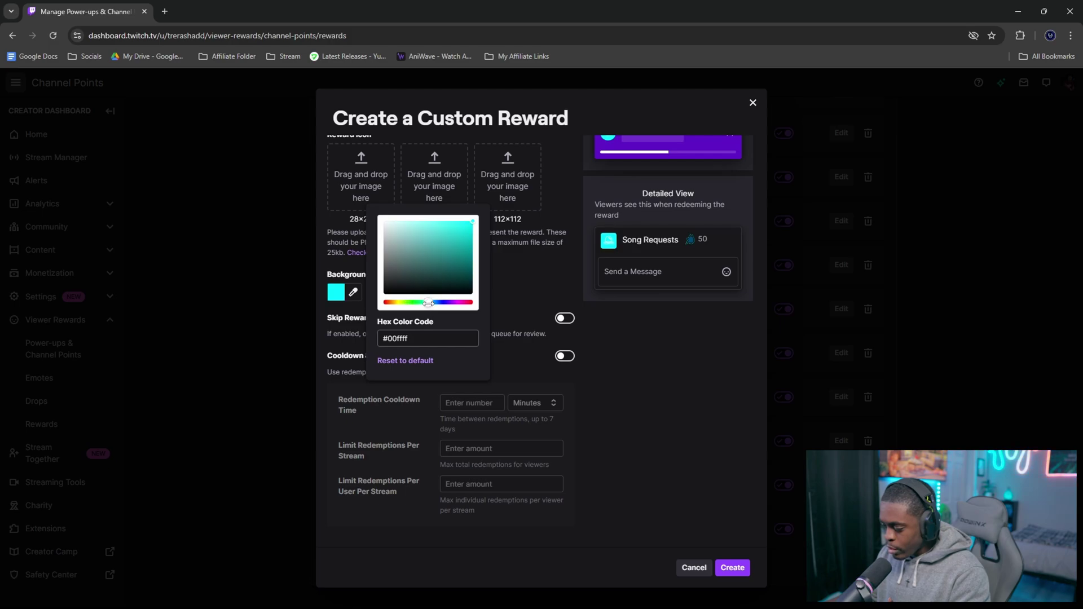
left_click(515, 262)
- Create the Song Requests reward and return to Songify's settings
scroll(526, 268, "up", 1)
scroll(527, 276, "down", 1)
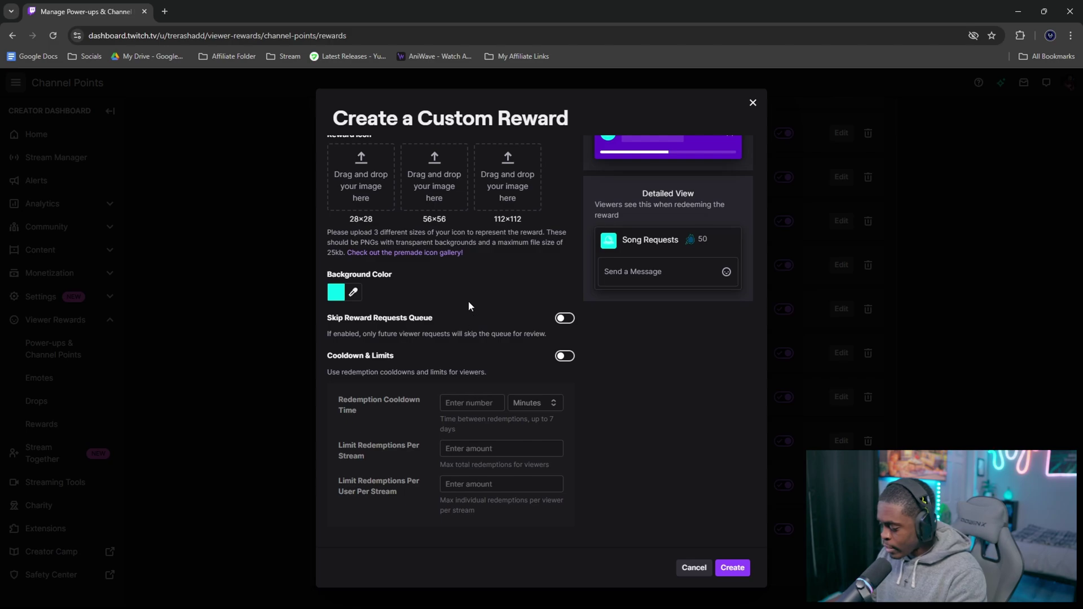
scroll(476, 302, "up", 4)
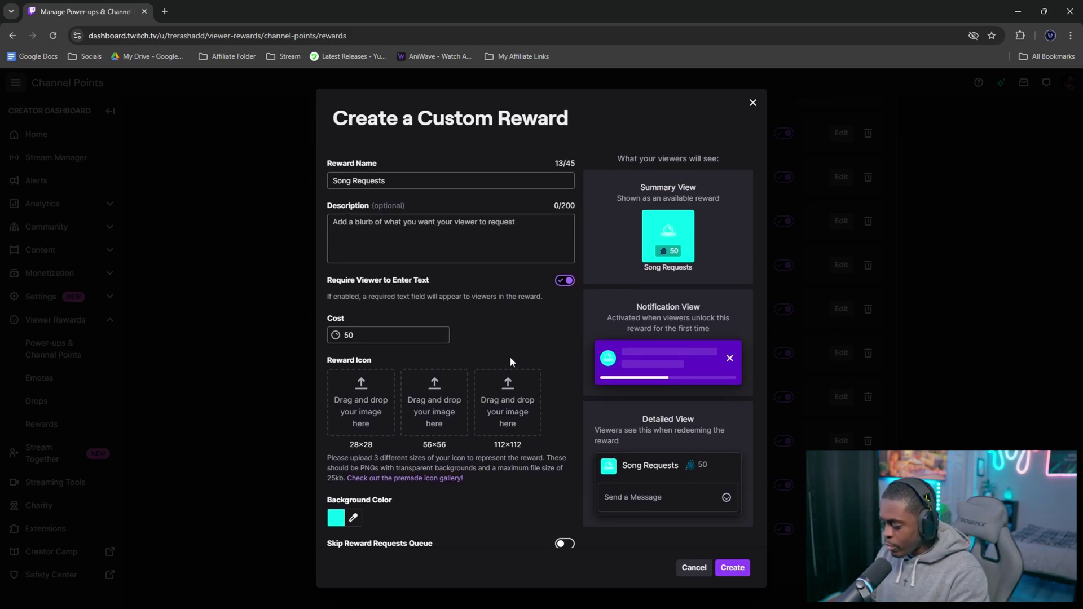
left_click(733, 568)
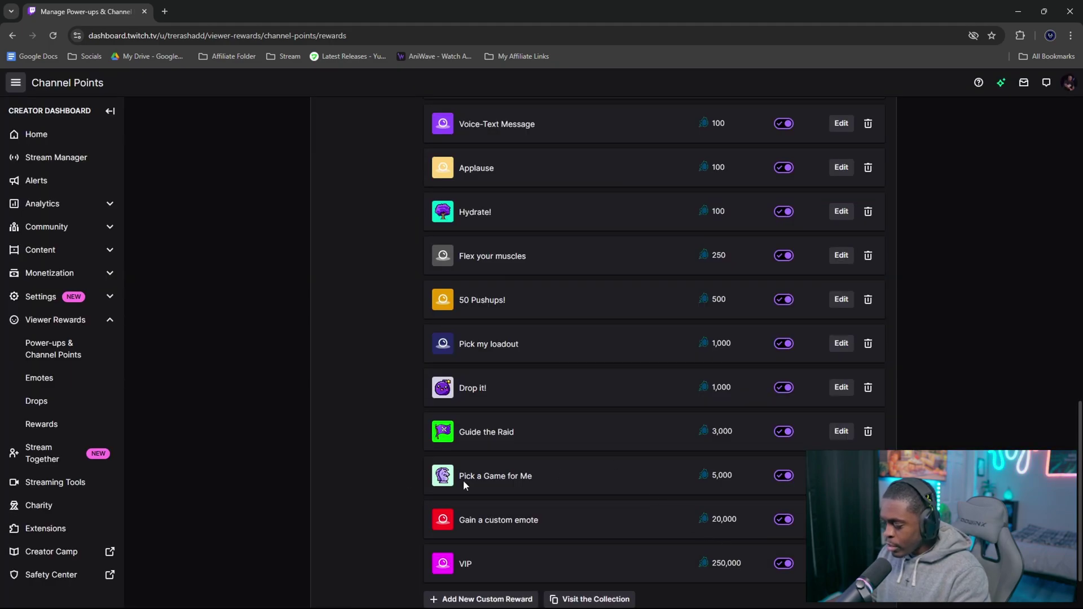
left_click(1018, 11)
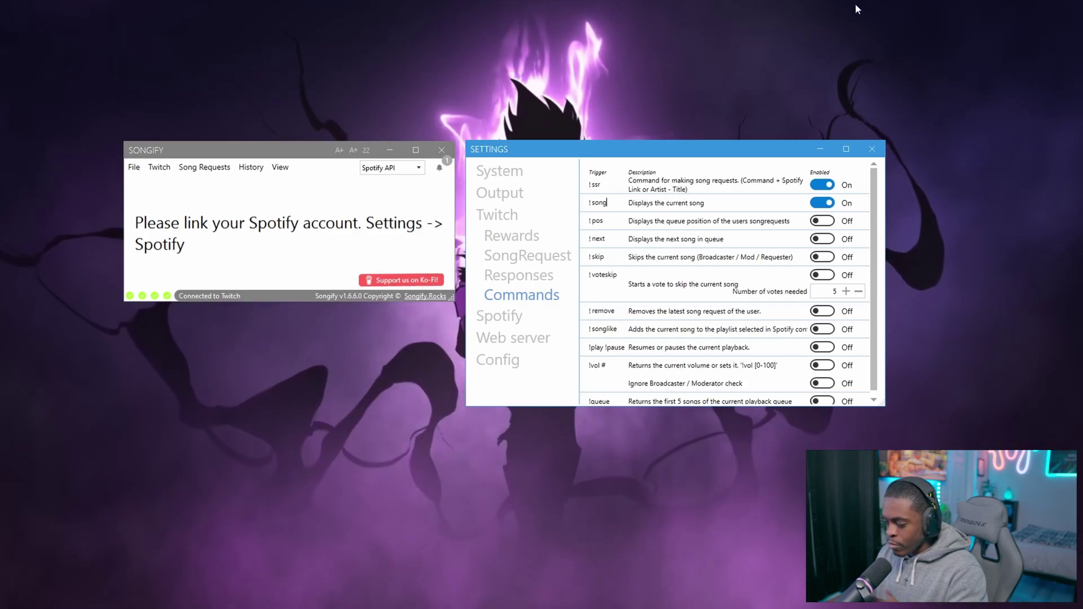